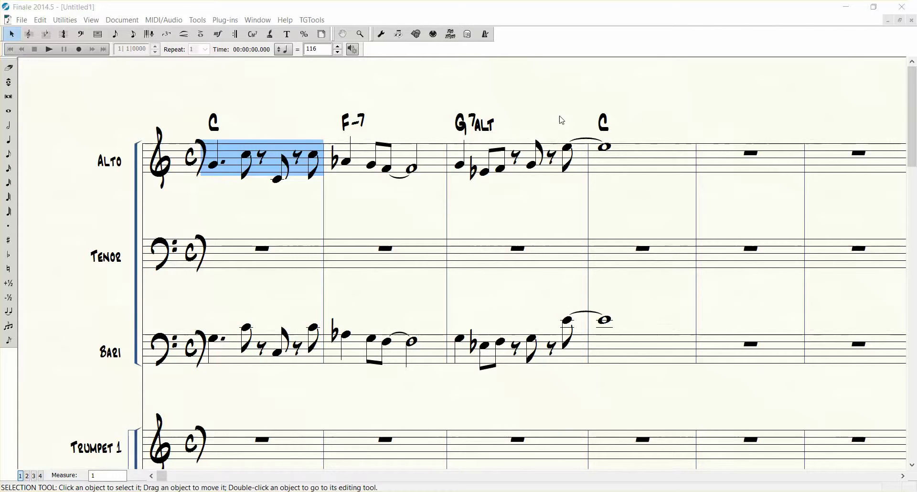
Step: Clear the current selection and select the Alto staff's first measure
left_click(423, 109)
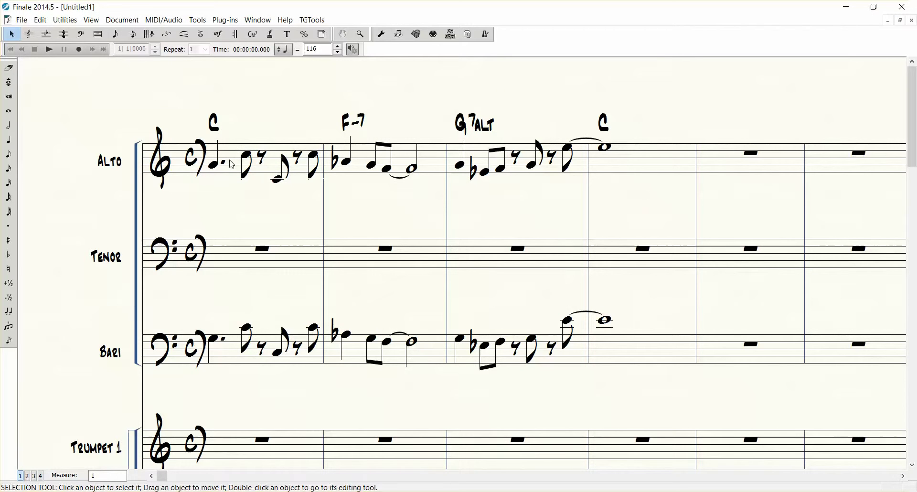
left_click(233, 165)
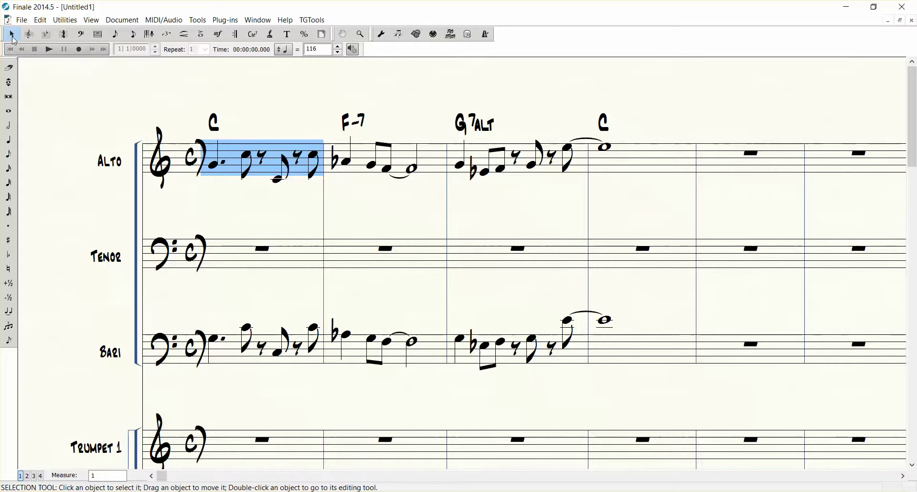
left_click(633, 159, "shift")
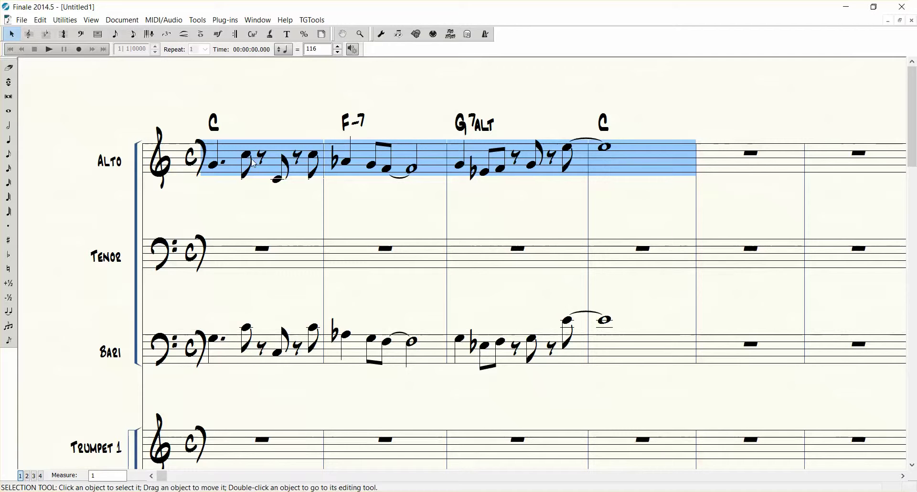
left_click_drag(241, 160, 213, 262)
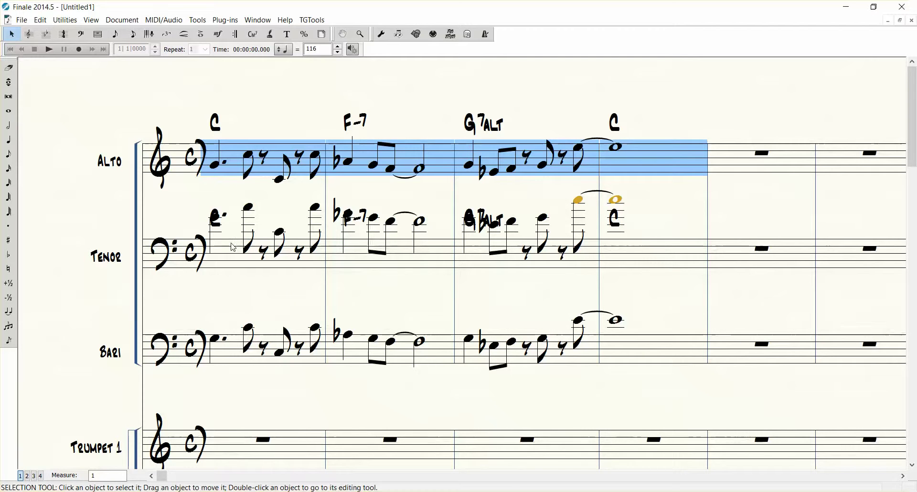
left_click(232, 248)
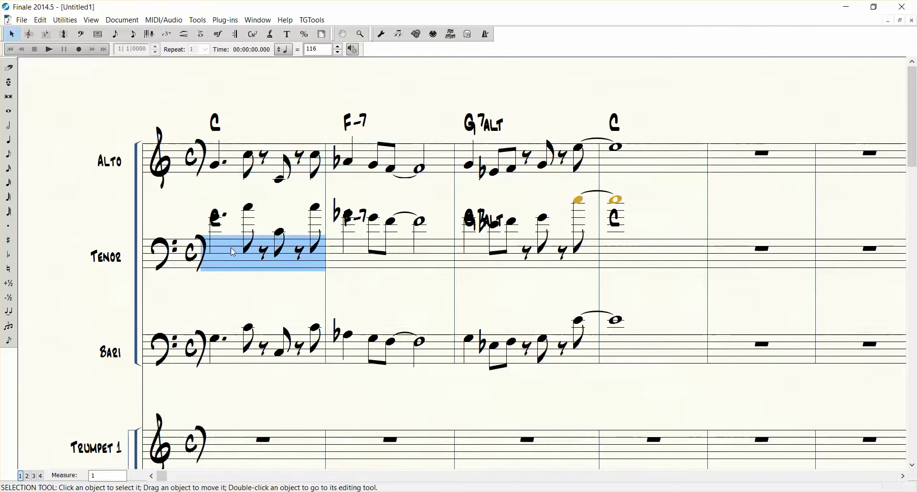
left_click(649, 262, "shift")
key("Delete")
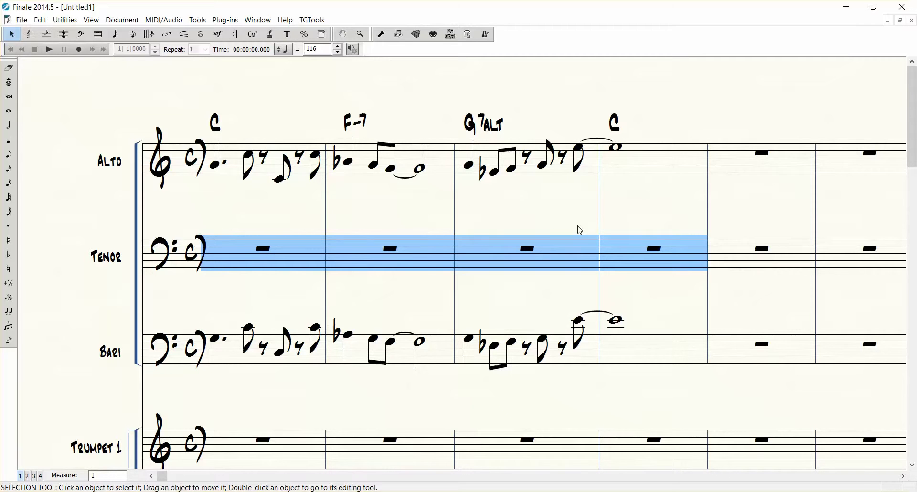
Step: Select Alto measures 1 through 4 and bring up their context menu
left_click(232, 160)
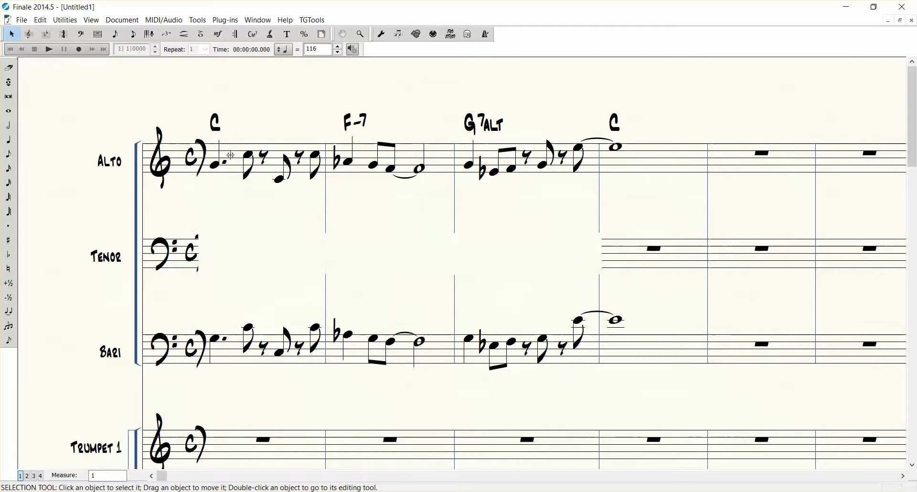
left_click(661, 166, "shift")
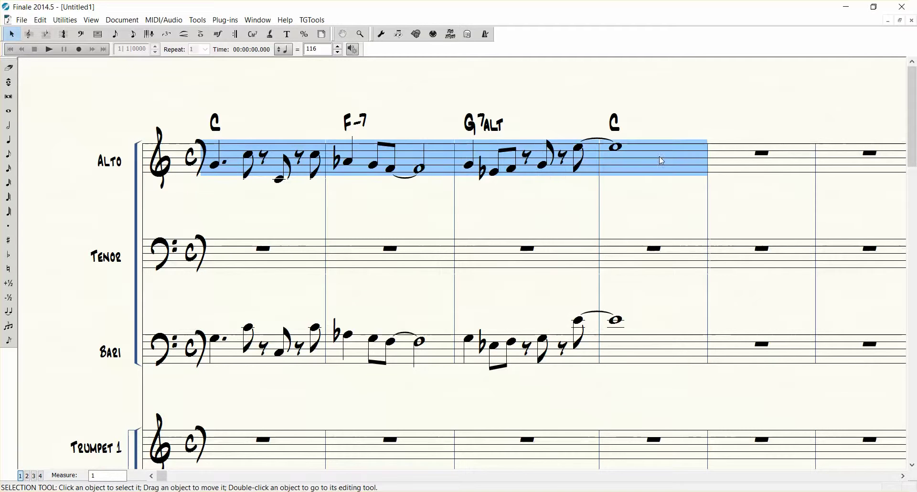
right_click(274, 160)
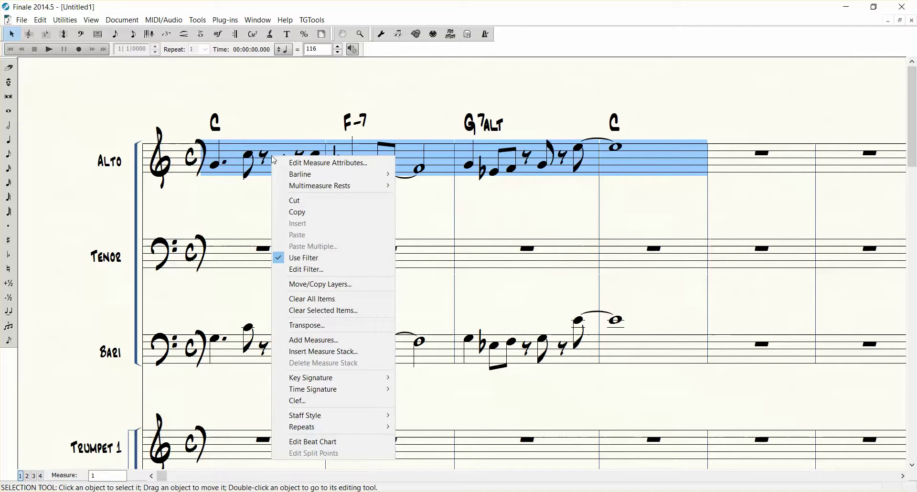
Step: In the Edit Filter, clear every item and include only Chords & Fretboards
left_click(306, 270)
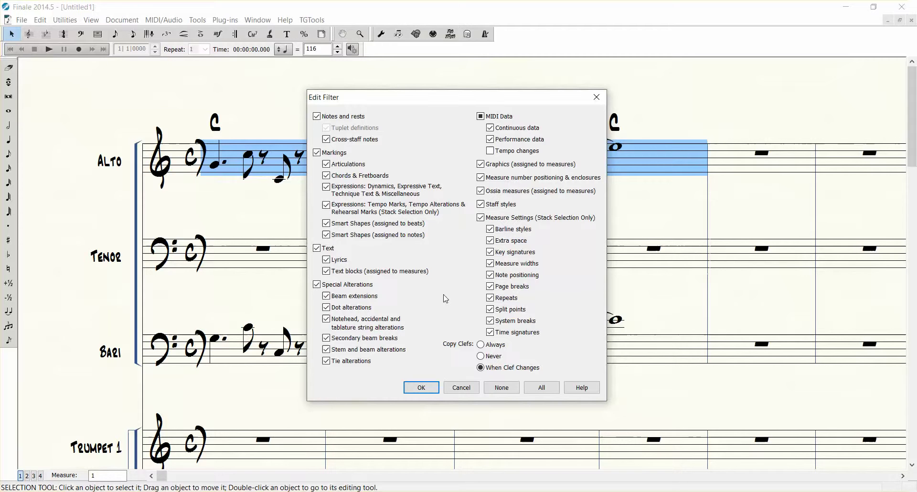
key("alt")
left_click(499, 392)
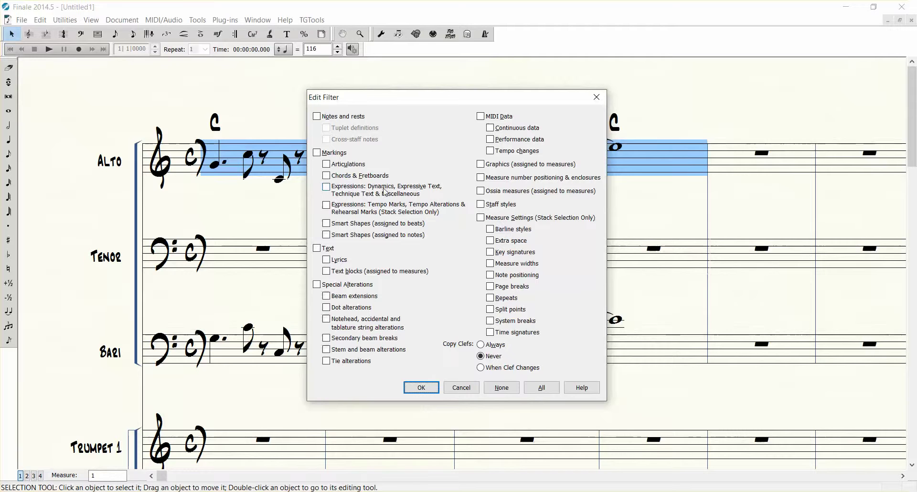
key("alt+f")
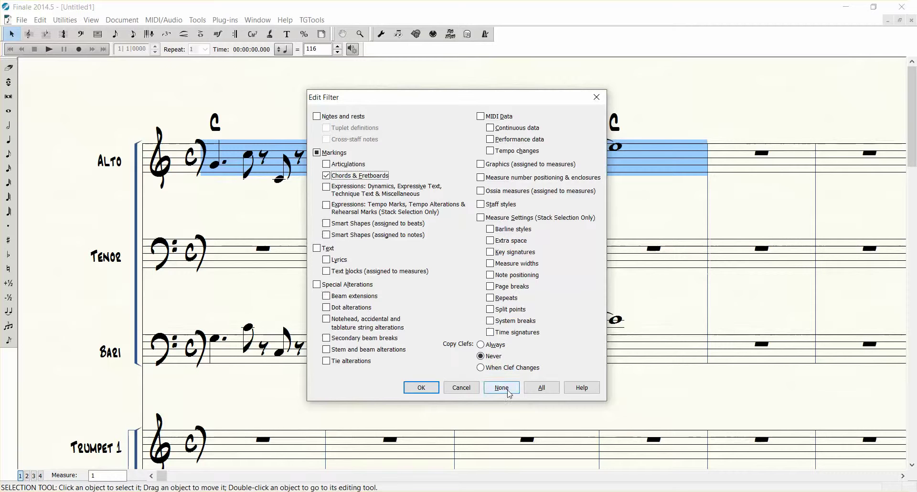
key("alt+n")
key("alt+m")
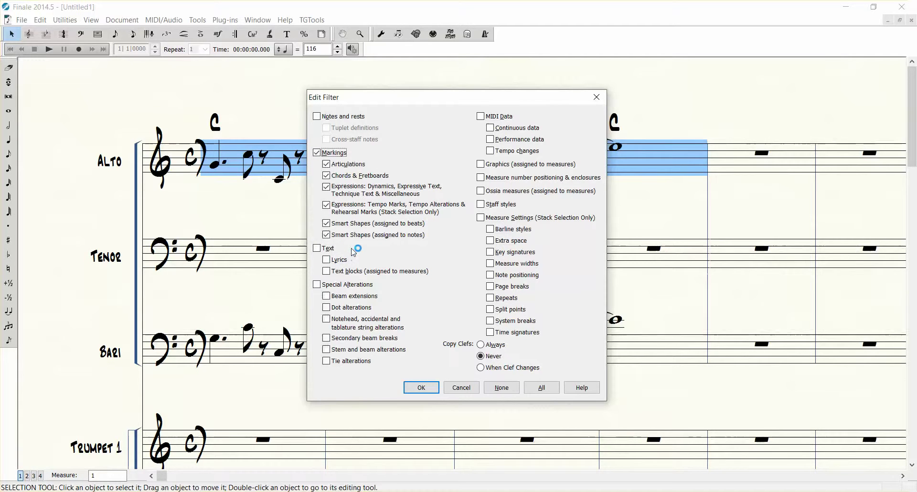
key("alt+t")
key("alt+t")
left_click(365, 152)
left_click(356, 175)
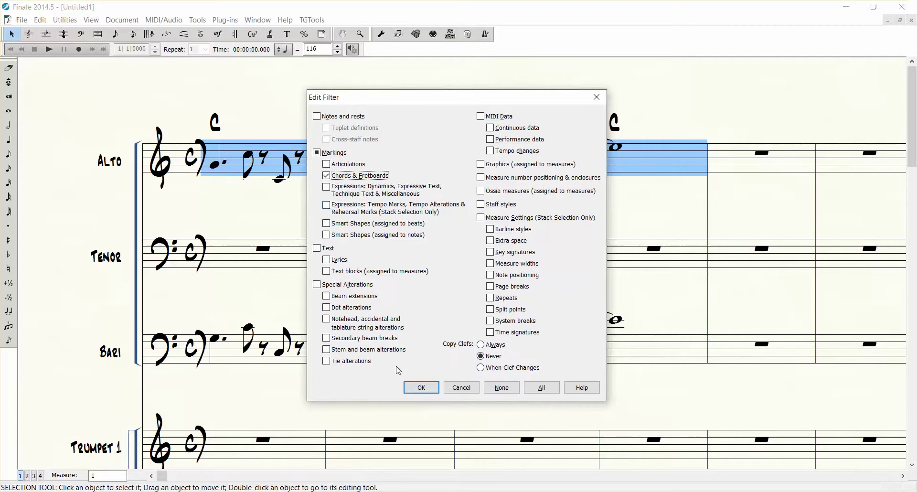
Step: Confirm the chords-only filter and copy the C, F-7, G7alt, C chords onto Bari measures 1-4
left_click(420, 389)
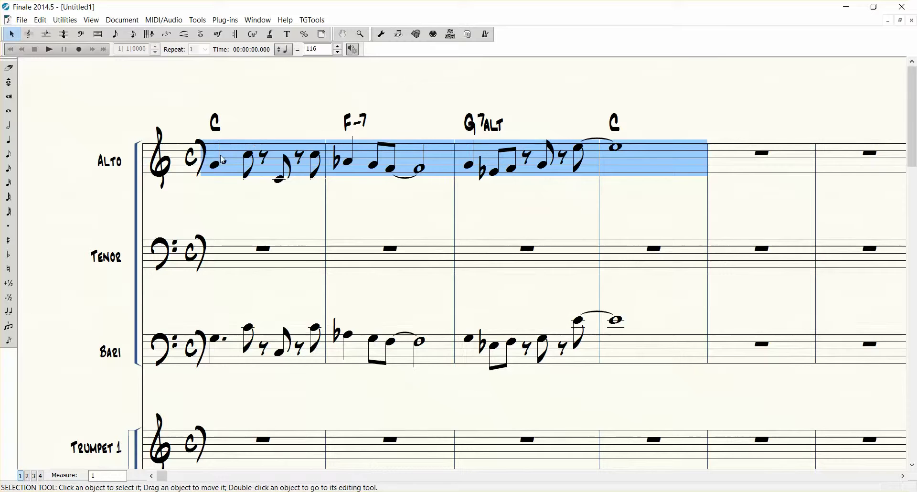
left_click_drag(223, 160, 210, 351)
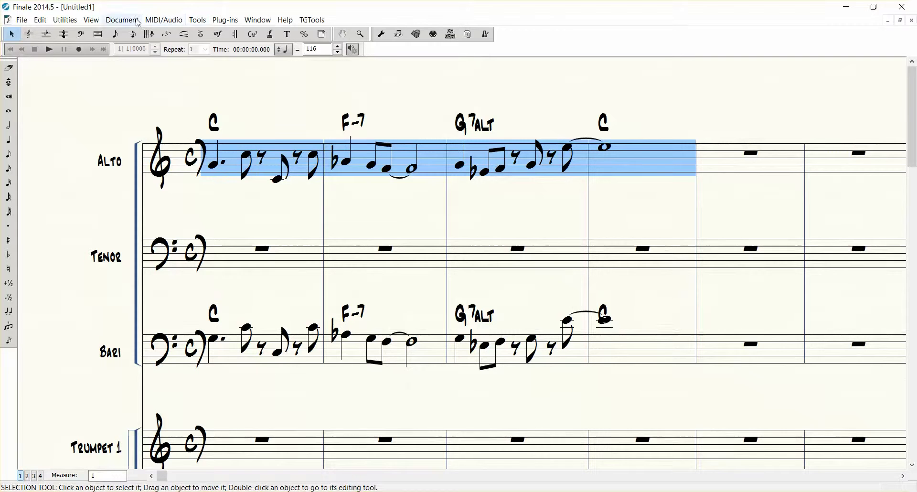
left_click(67, 23)
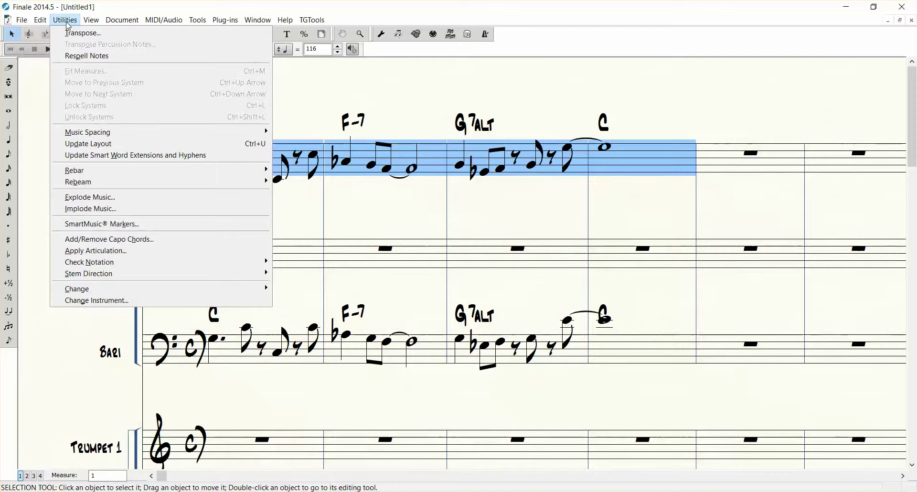
mouse_move(184, 24)
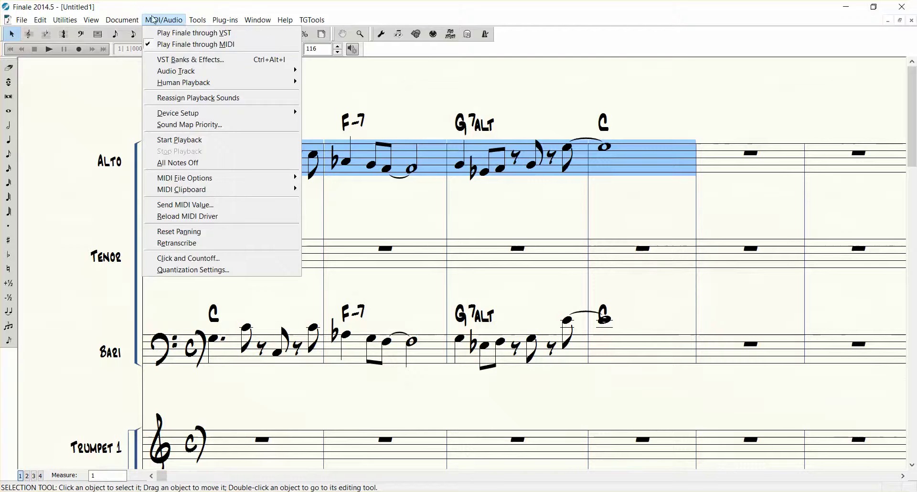
mouse_move(133, 21)
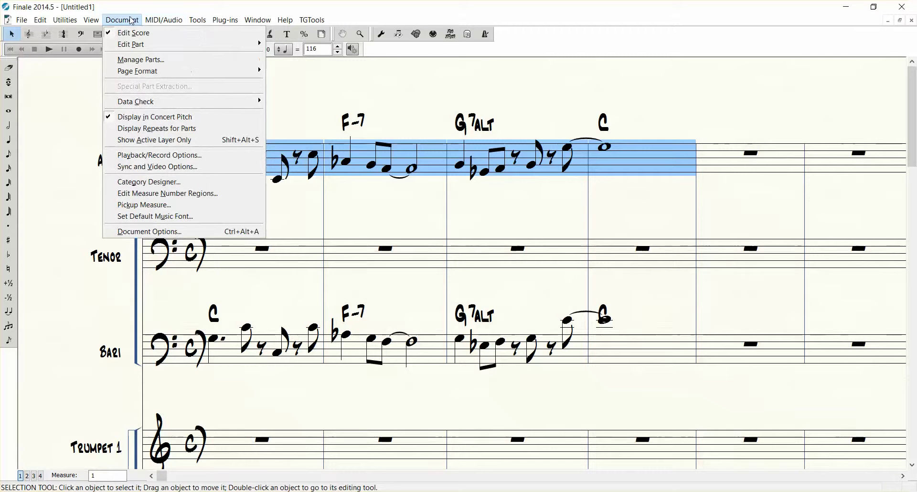
left_click(153, 117)
left_click(142, 21)
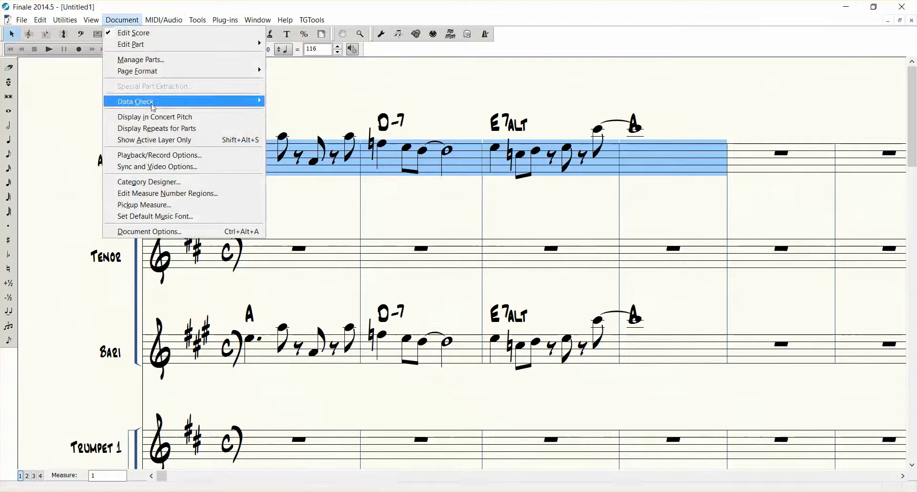
left_click(158, 117)
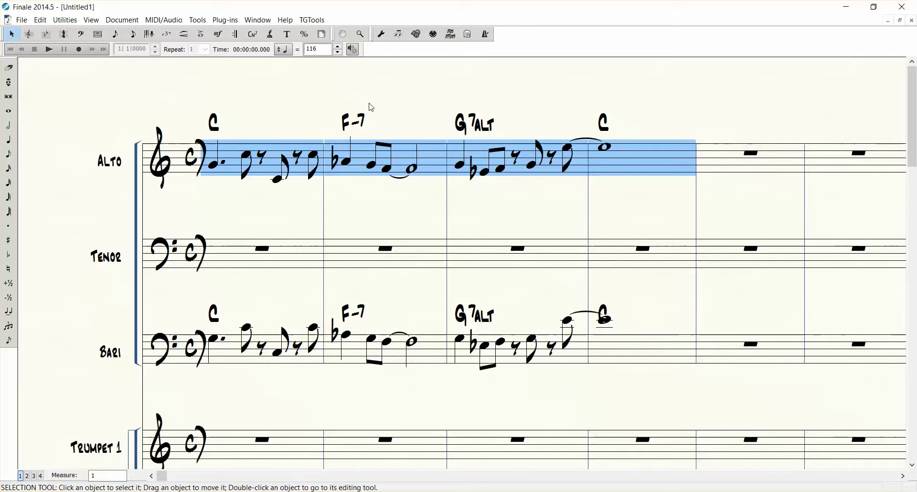
left_click(311, 126)
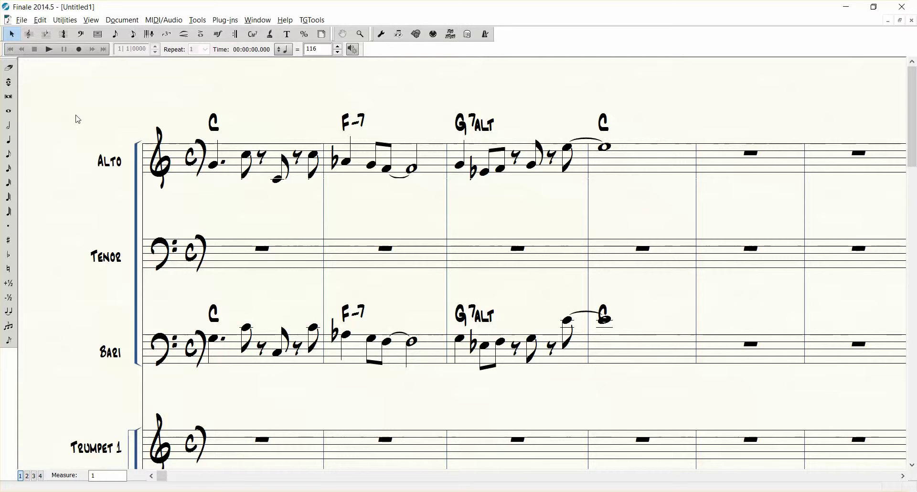
key("alt+d")
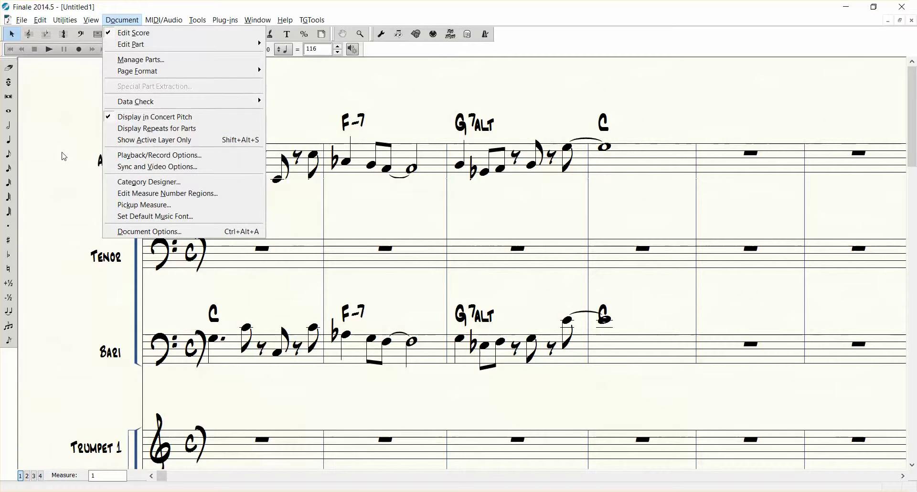
key("i")
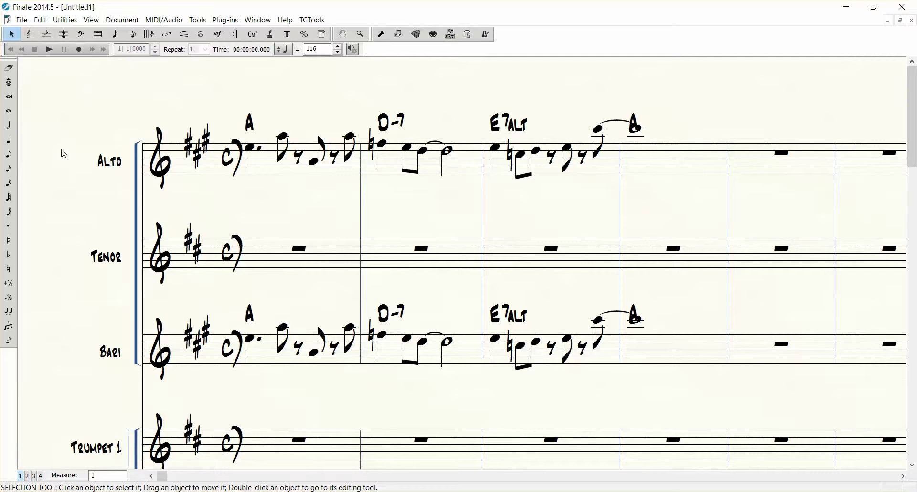
key("alt+d")
key("c")
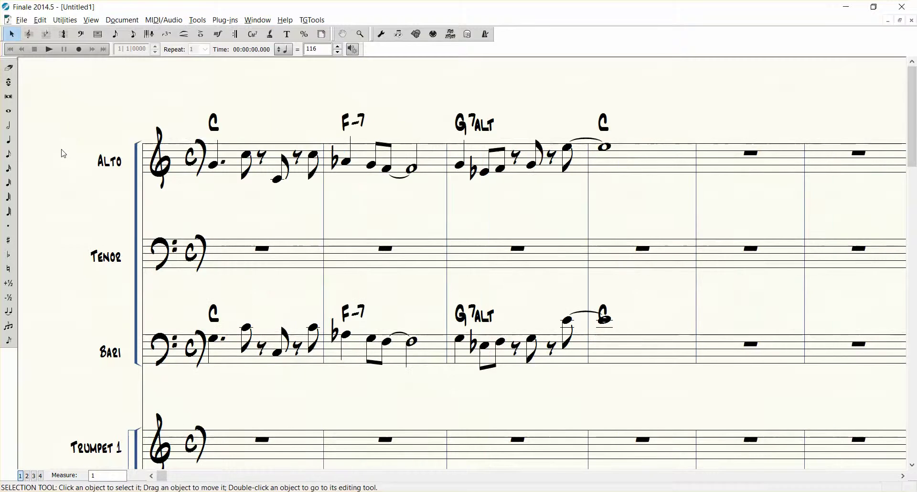
key("alt+d")
key("c")
key("alt+d")
key("c")
key("alt+d")
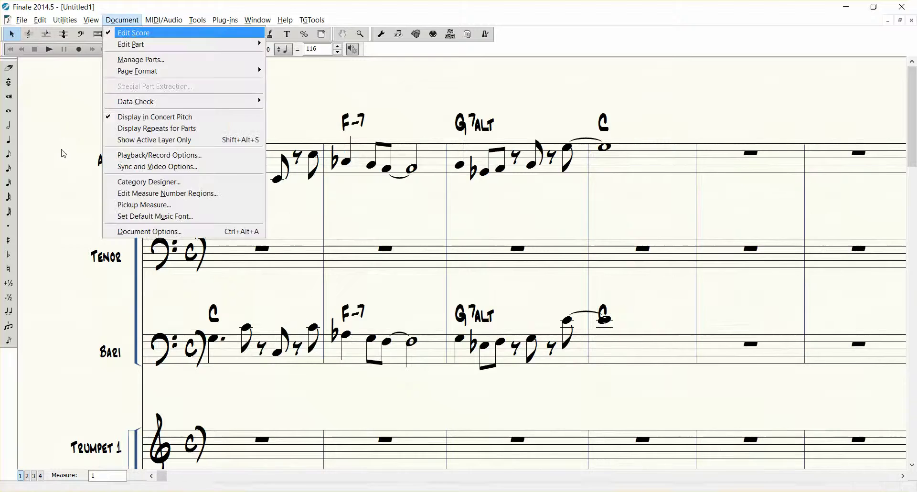
key("c")
key("alt+d")
key("c")
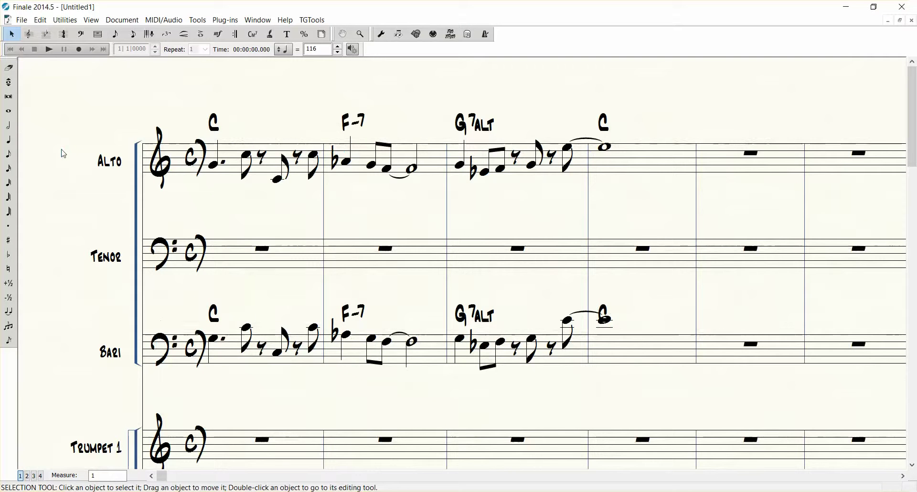